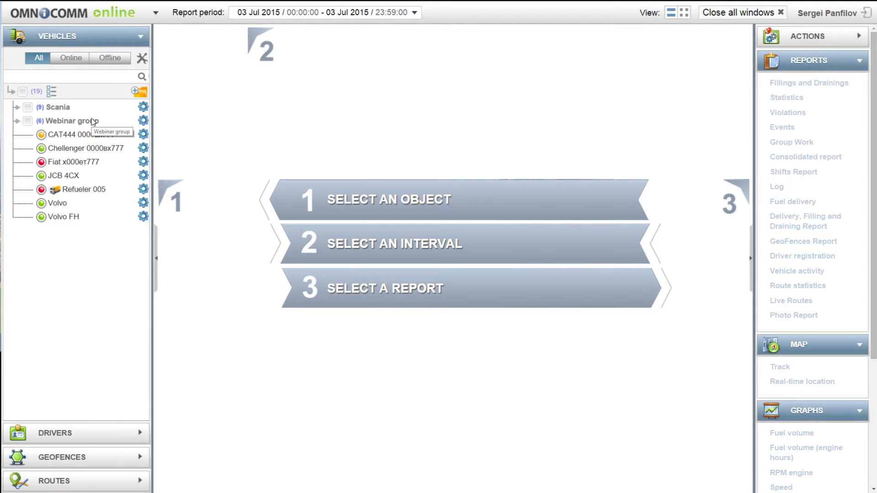
Select the Chellenger, Fiat and JCB 4CX vehicles, add the Webinar group, and extend the selection to all vehicles in the tree.
{"action": "left_click", "coordinate": [27, 148]}
{"action": "left_click", "coordinate": [27, 163]}
{"action": "left_click", "coordinate": [28, 176]}
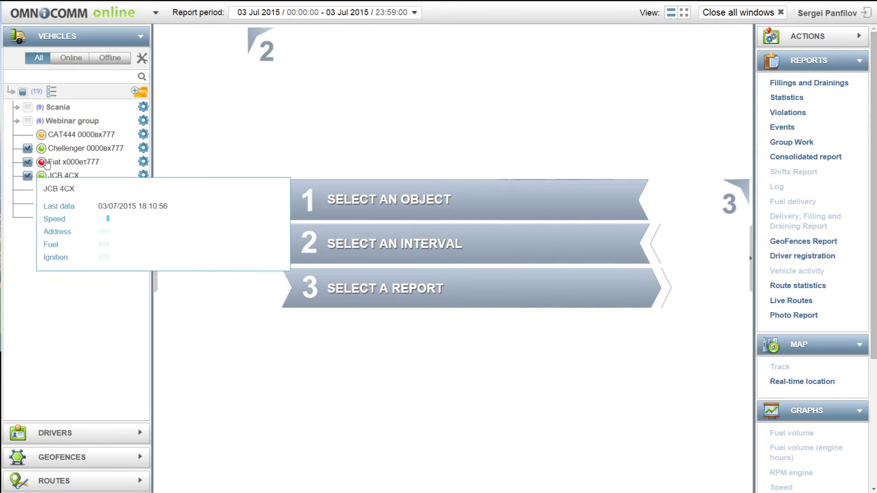
{"action": "left_click", "coordinate": [28, 122]}
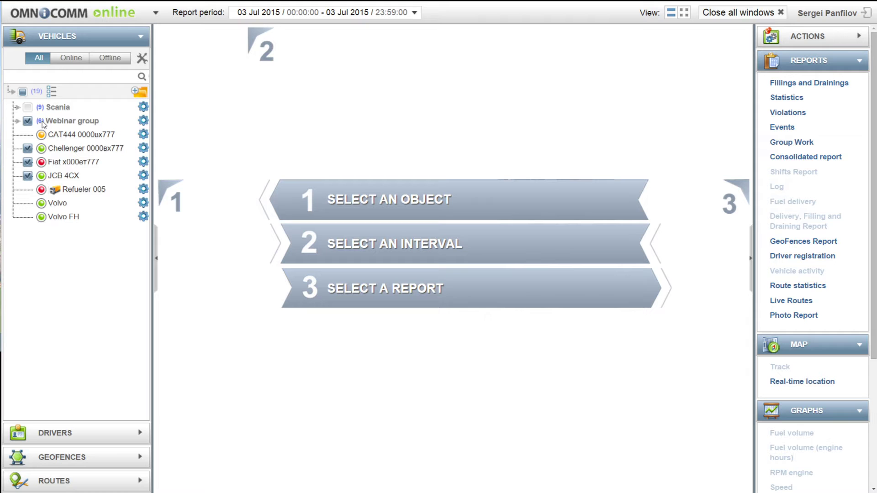
{"action": "left_click", "coordinate": [24, 92]}
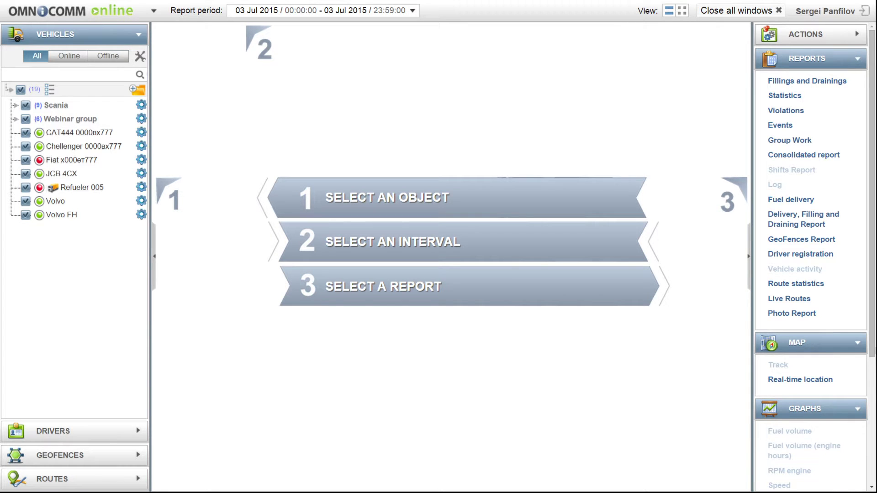
{"action": "scroll", "coordinate": [868, 368], "scroll_direction": "down", "scroll_amount": 4}
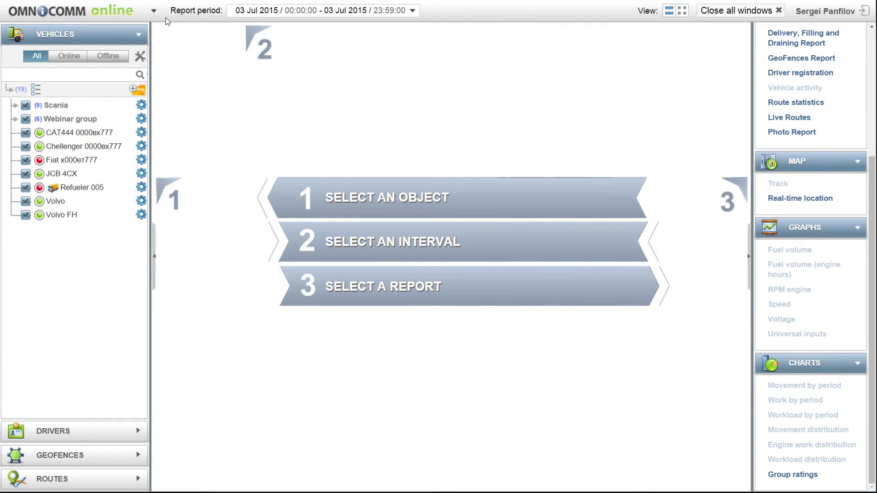
{"action": "left_click", "coordinate": [147, 14]}
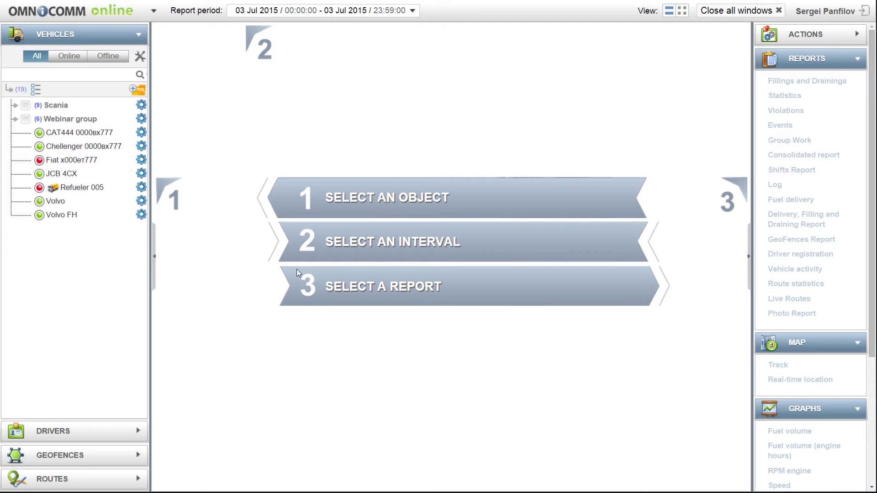
Select Scania 010 in the Scania group and set the report period to 01 Jul 2015 00:00 through 02 Jul 2015 23:59.
{"action": "left_click", "coordinate": [15, 106]}
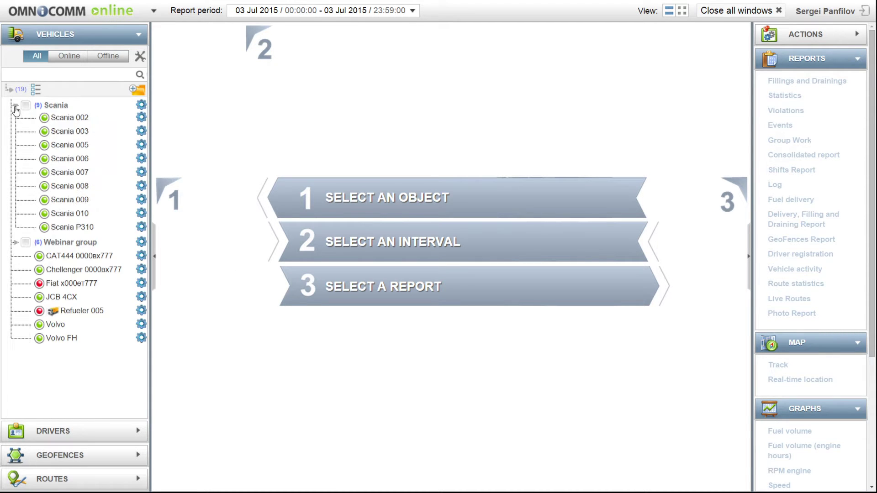
{"action": "left_click", "coordinate": [32, 214]}
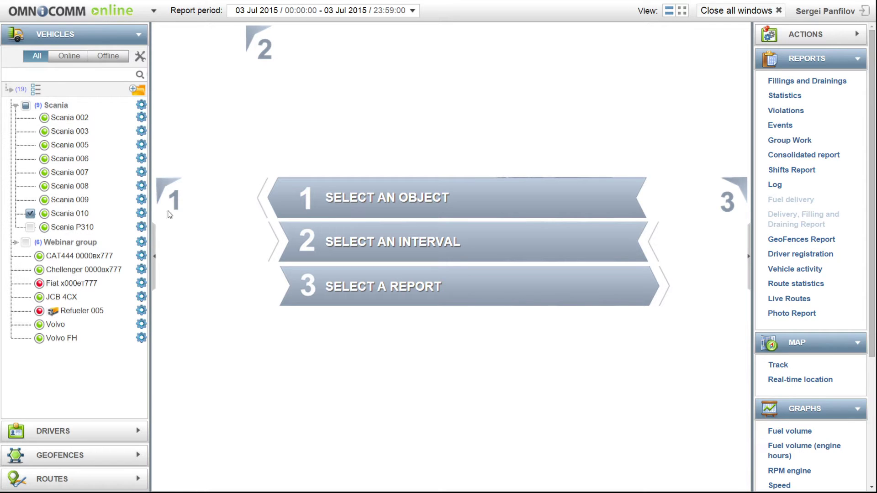
{"action": "left_click", "coordinate": [312, 14]}
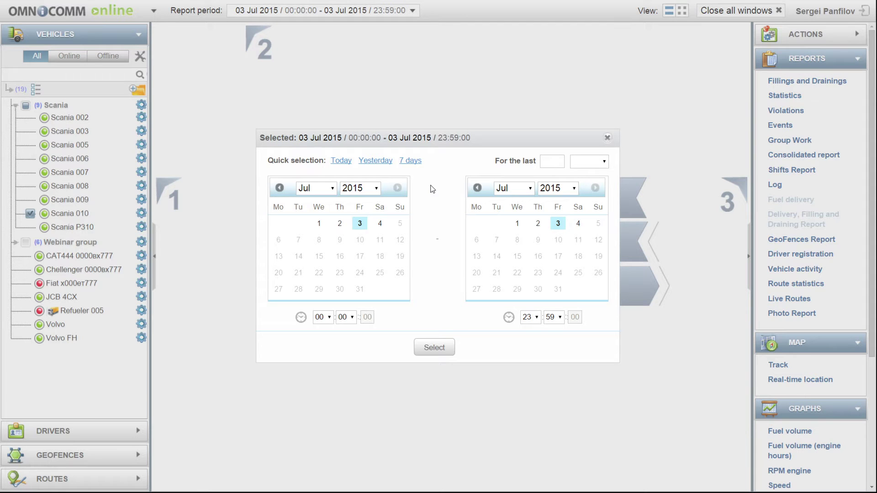
{"action": "left_click", "coordinate": [320, 223]}
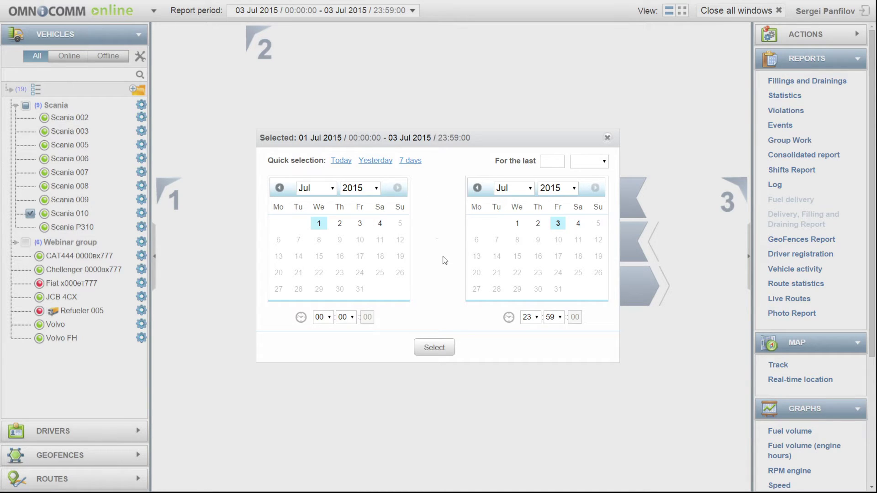
{"action": "left_click", "coordinate": [539, 224]}
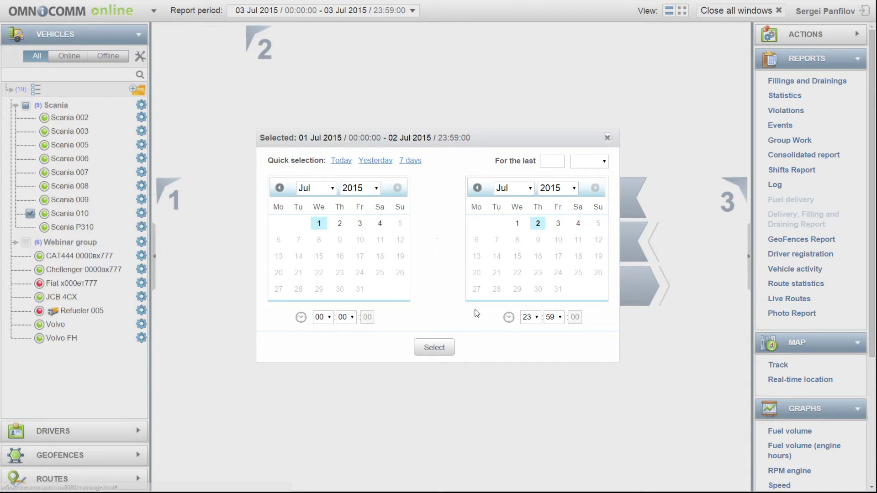
{"action": "left_click", "coordinate": [451, 349]}
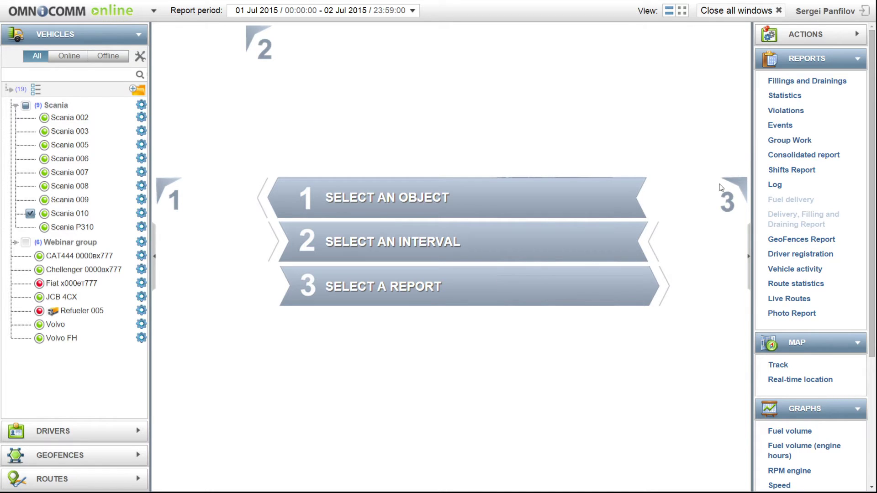
Build the Events report for Scania 010 and add Scania 006 and Scania 008 to it.
{"action": "left_click", "coordinate": [772, 127]}
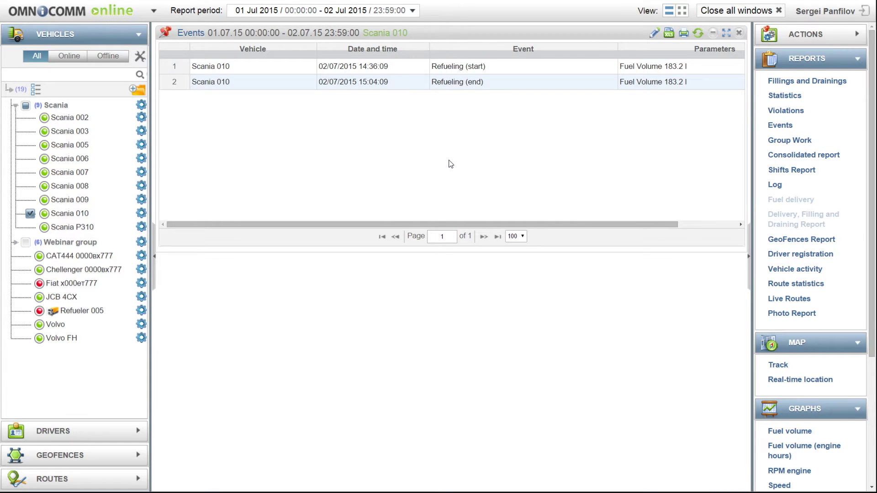
{"action": "left_click", "coordinate": [30, 160]}
{"action": "left_click", "coordinate": [31, 188]}
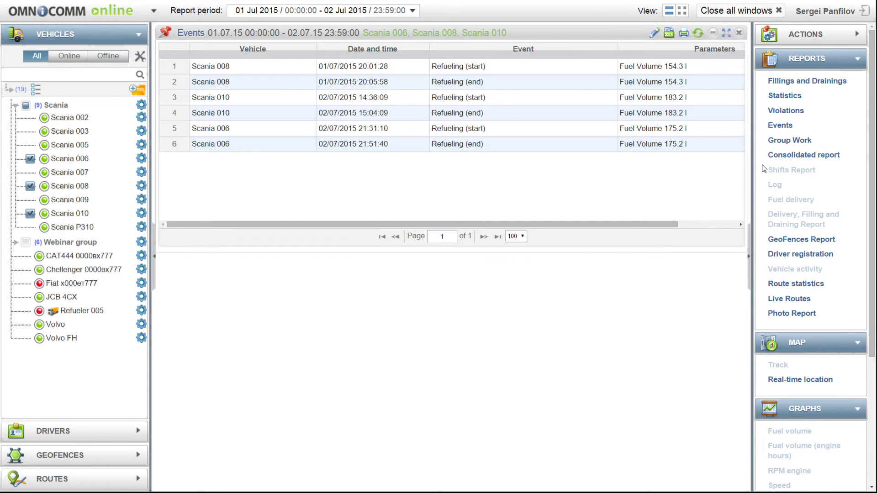
In the Consolidated report, replace the four engine running time columns with mileage, maximum speed, overspeeding mileage and movement time.
{"action": "left_click", "coordinate": [787, 142]}
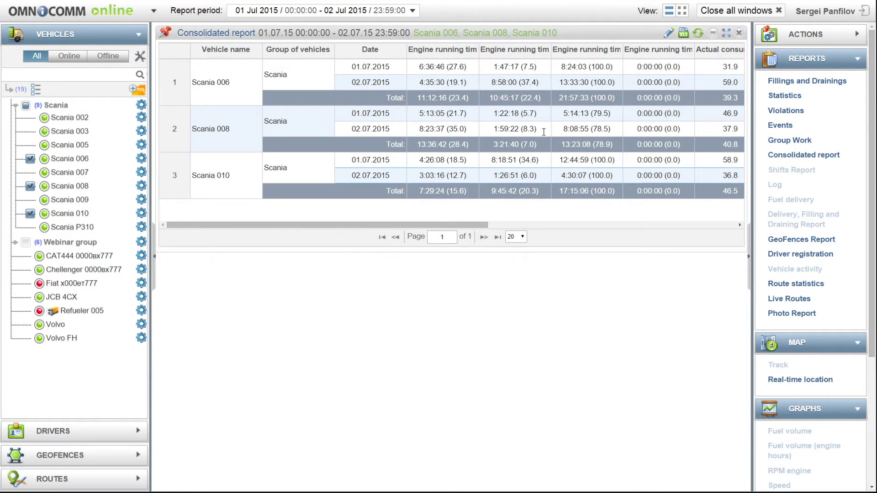
{"action": "left_click", "coordinate": [668, 34]}
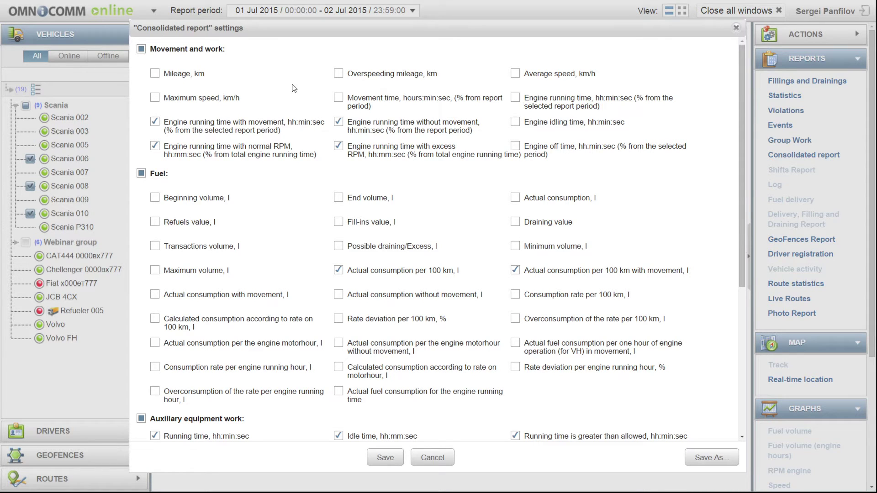
{"action": "left_click", "coordinate": [155, 74]}
{"action": "left_click", "coordinate": [155, 97]}
{"action": "left_click", "coordinate": [338, 74]}
{"action": "left_click", "coordinate": [338, 98]}
{"action": "left_click", "coordinate": [155, 121]}
{"action": "left_click", "coordinate": [155, 146]}
{"action": "left_click", "coordinate": [339, 121]}
{"action": "left_click", "coordinate": [338, 146]}
{"action": "left_click", "coordinate": [378, 458]}
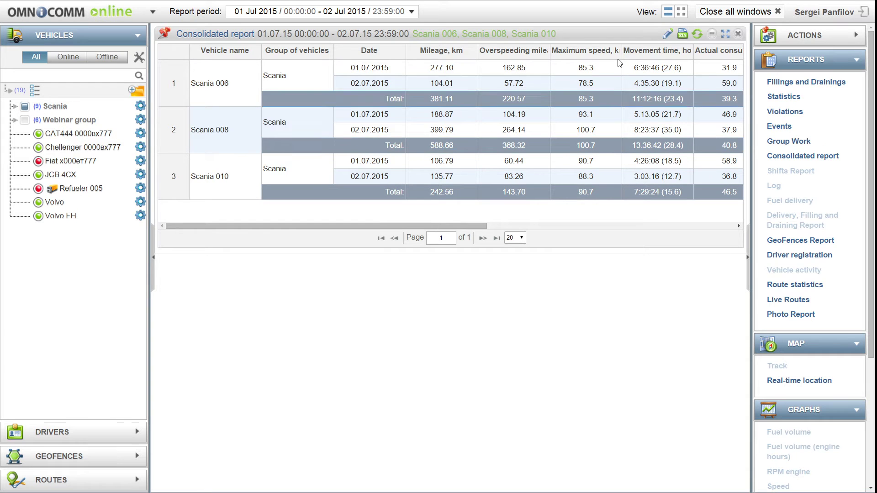
In the Consolidated report settings, enable end volume, fill-ins value, possible draining/excess and actual consumption, and disable the selected per-100-km consumption columns.
{"action": "left_click", "coordinate": [667, 36]}
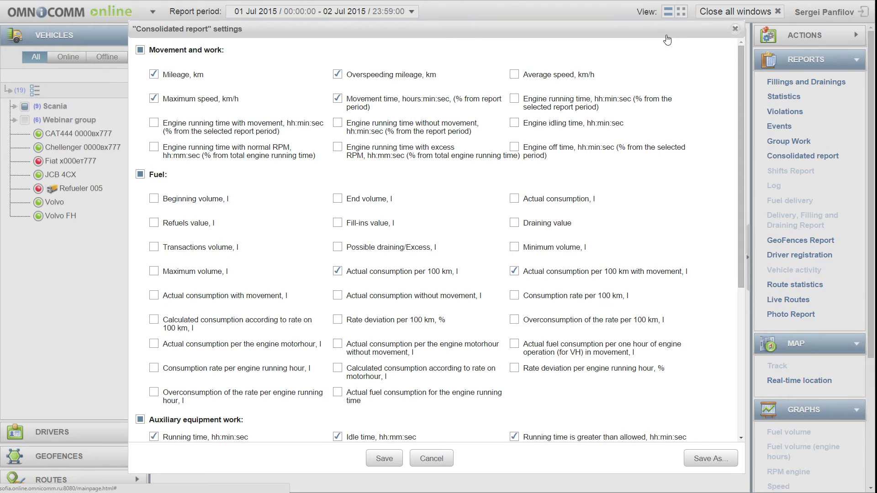
{"action": "left_click", "coordinate": [338, 200]}
{"action": "left_click", "coordinate": [338, 223]}
{"action": "left_click", "coordinate": [338, 247]}
{"action": "left_click", "coordinate": [515, 199]}
{"action": "left_click", "coordinate": [514, 271]}
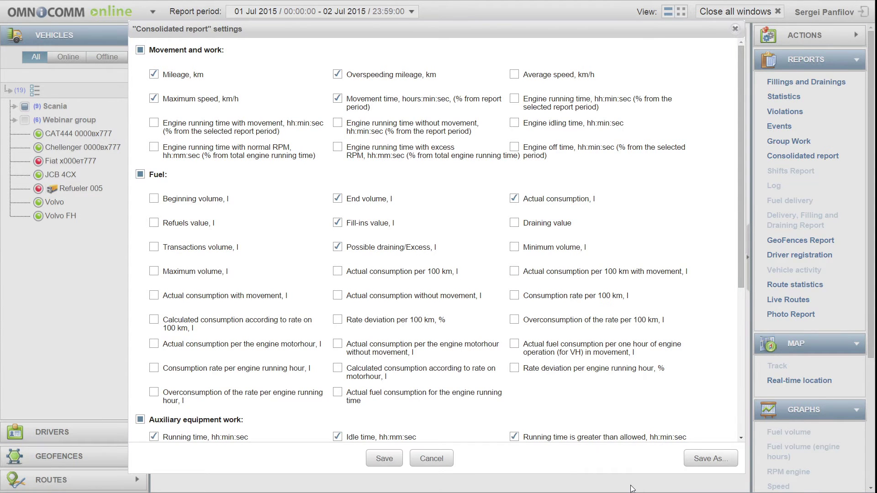
Save the current report settings as a new user report named "Consolidated report - preset 1".
{"action": "left_click", "coordinate": [693, 458]}
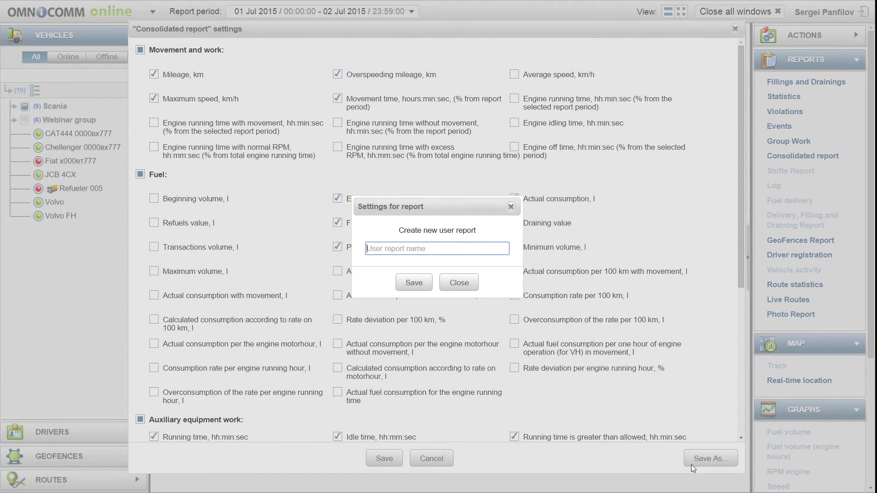
{"action": "type", "text": "Consolidated report - preset 1"}
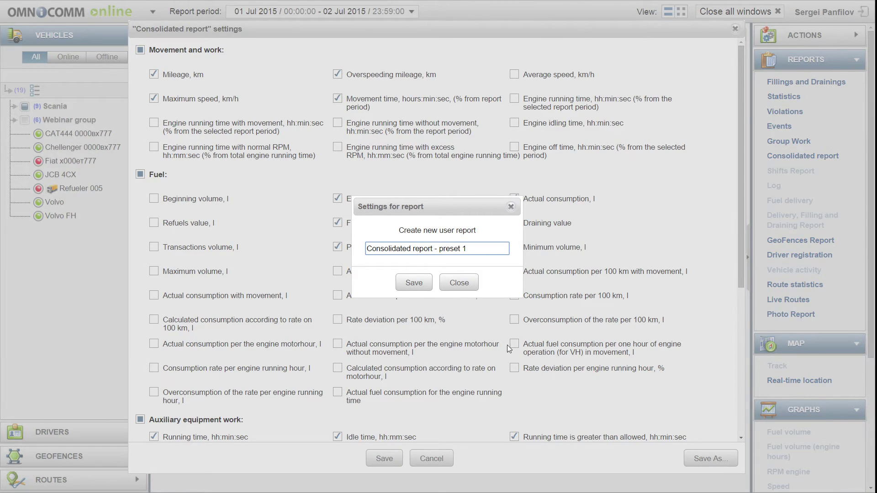
{"action": "left_click", "coordinate": [430, 283]}
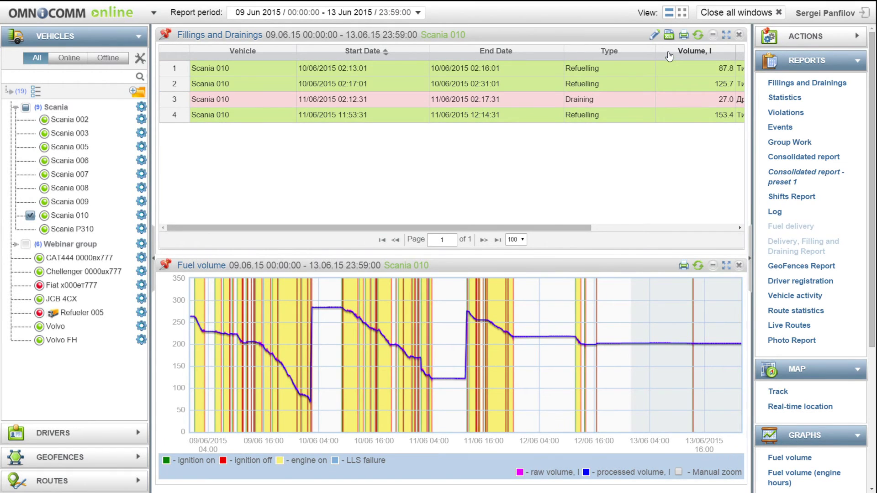
Arrange the report windows in a grid and add the Speed graph and the Track map for Scania 010.
{"action": "left_click", "coordinate": [682, 14]}
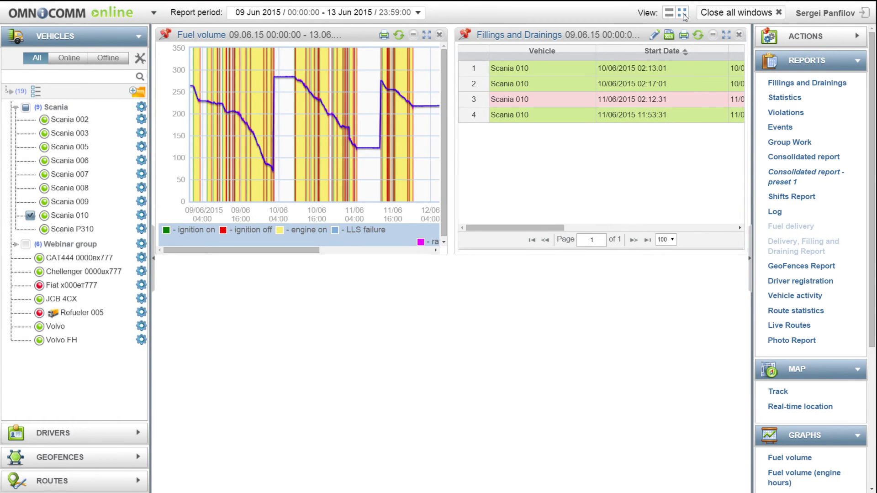
{"action": "scroll", "coordinate": [787, 303], "scroll_direction": "down", "scroll_amount": 1}
{"action": "scroll", "coordinate": [789, 304], "scroll_direction": "down", "scroll_amount": 1}
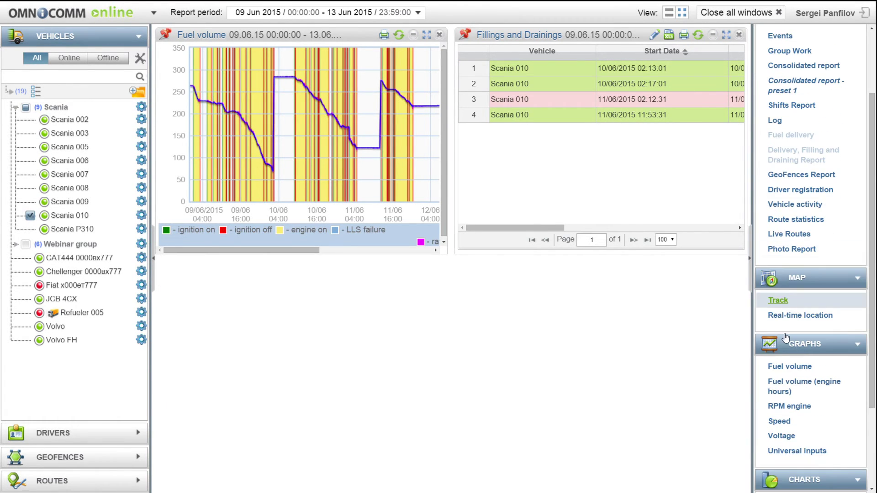
{"action": "left_click", "coordinate": [777, 421]}
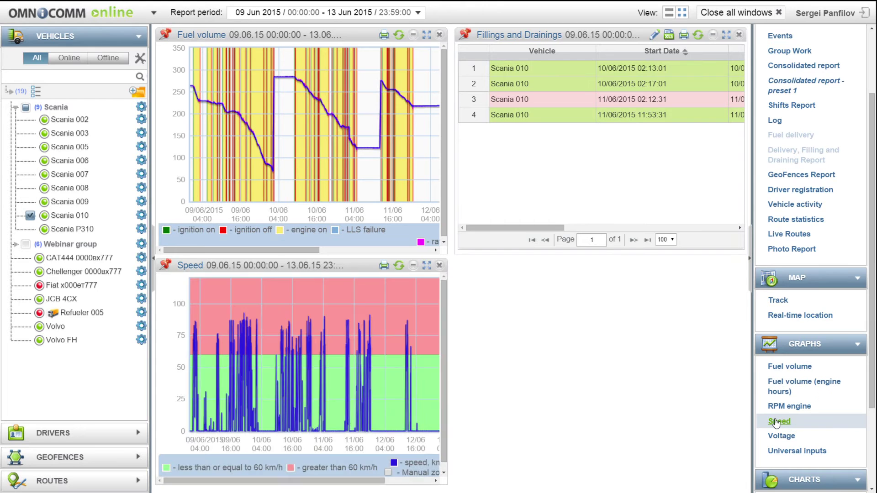
{"action": "left_click", "coordinate": [779, 302]}
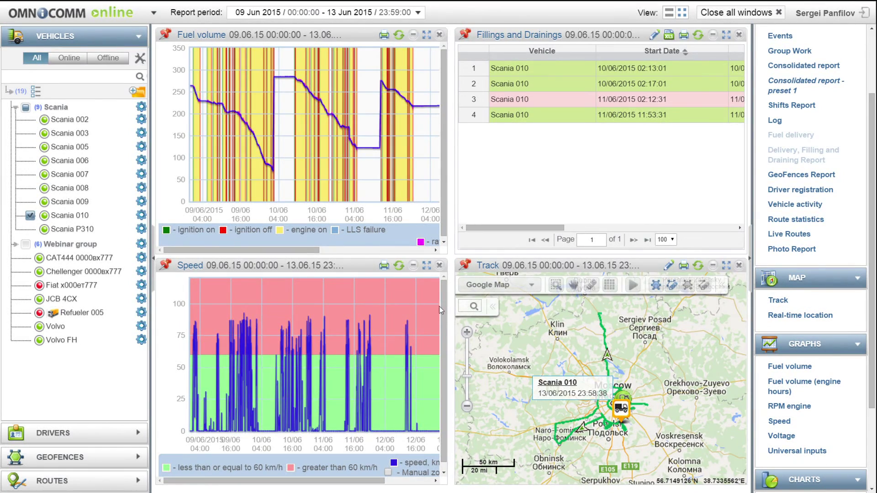
With the side panels hidden, zoom the Fuel volume graph to 10–11 June 2015 and locate a graph point and the draining event on the track.
{"action": "left_click", "coordinate": [153, 271]}
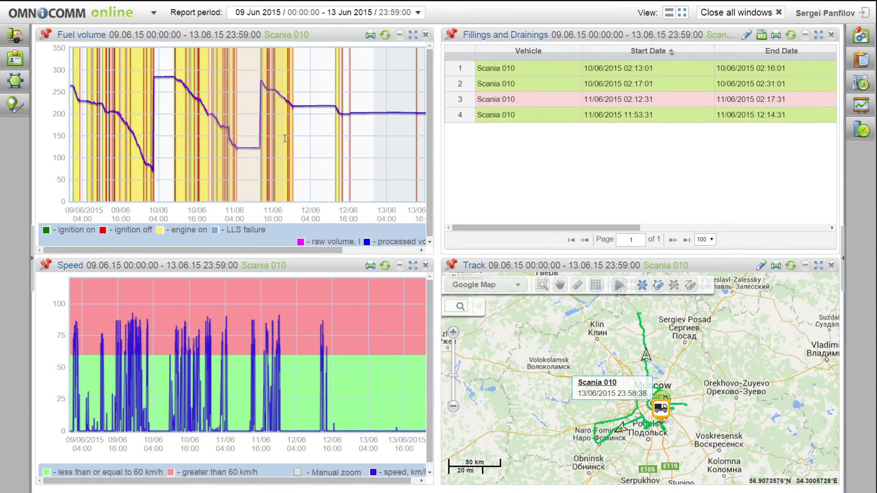
{"action": "left_click_drag", "start_coordinate": [285, 138], "coordinate": [284, 138]}
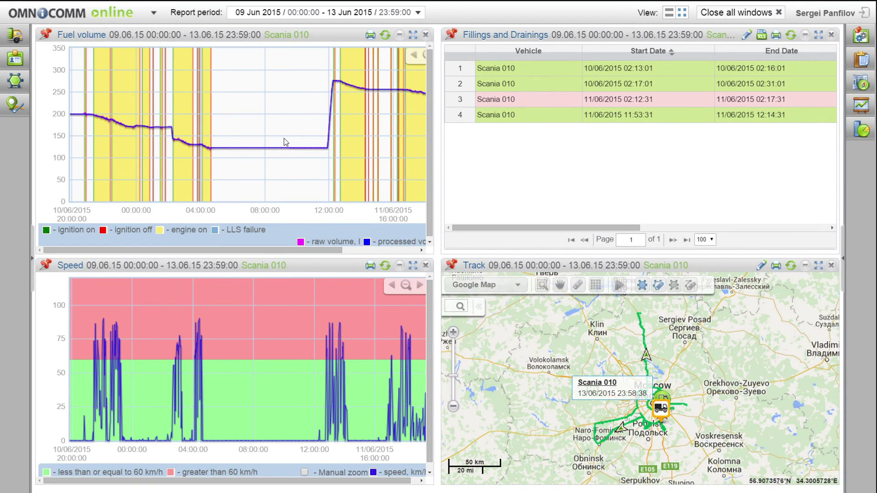
{"action": "left_click", "coordinate": [352, 87]}
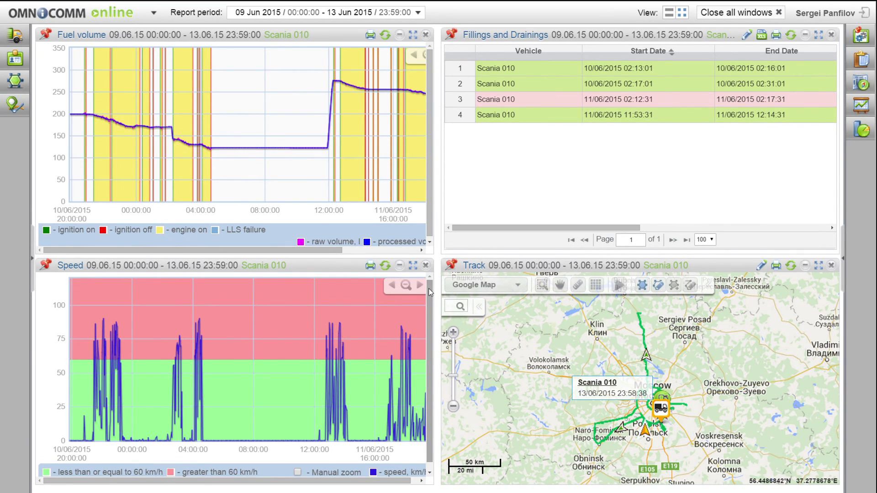
{"action": "left_click", "coordinate": [607, 101]}
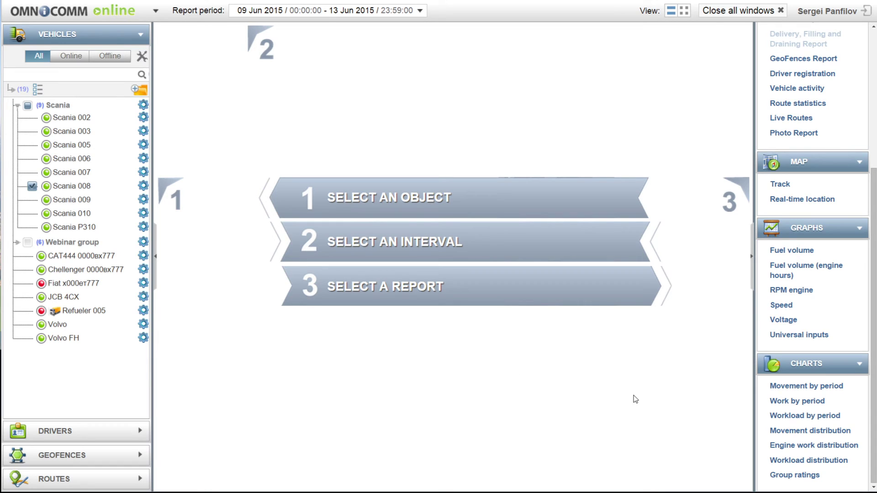
View the Movement by period and Work by period charts for Scania 008 and close all report windows.
{"action": "left_click", "coordinate": [837, 387]}
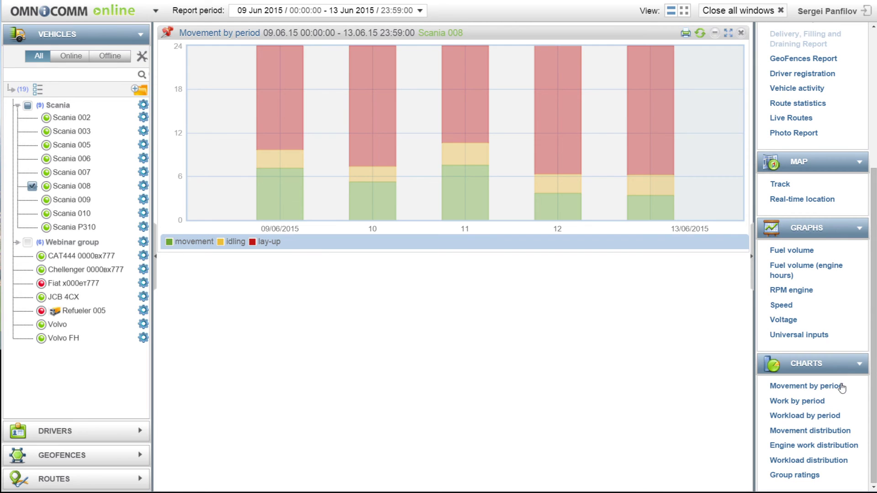
{"action": "left_click", "coordinate": [827, 403]}
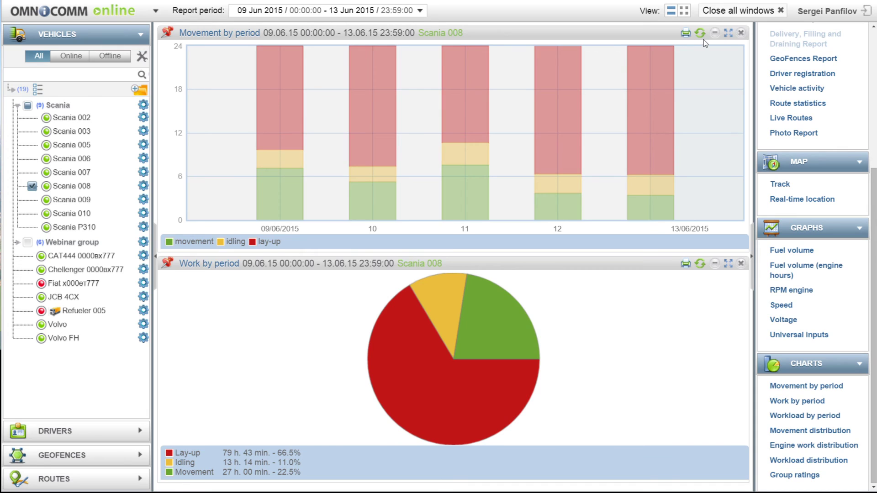
{"action": "left_click", "coordinate": [738, 10]}
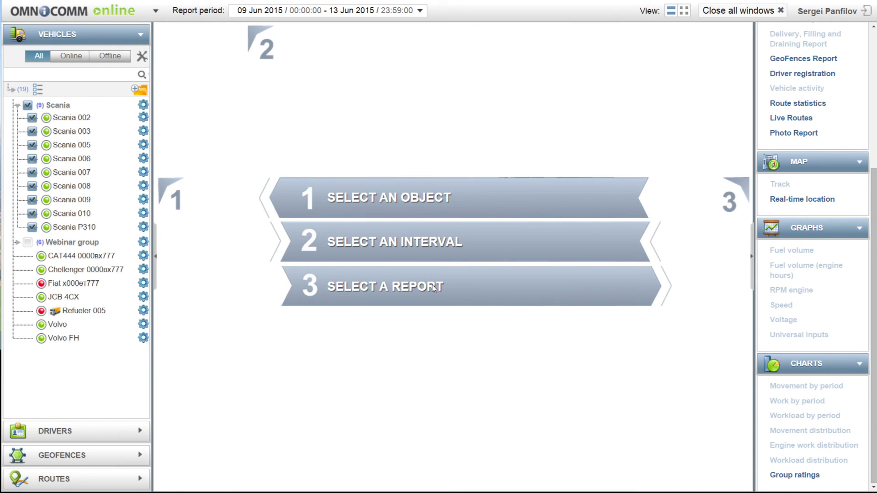
Open Group ratings for the whole Scania group and compare running hours, fuel consumption, consumption by 100 km and work under load.
{"action": "left_click", "coordinate": [775, 477]}
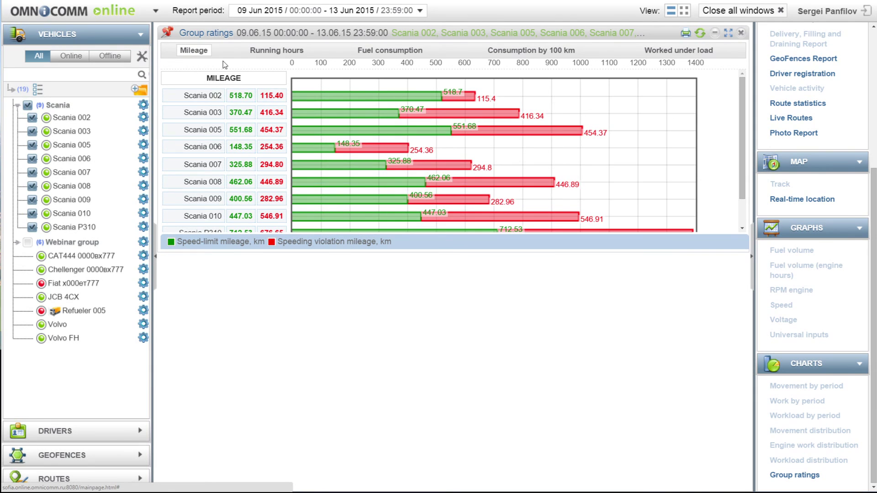
{"action": "left_click", "coordinate": [277, 54]}
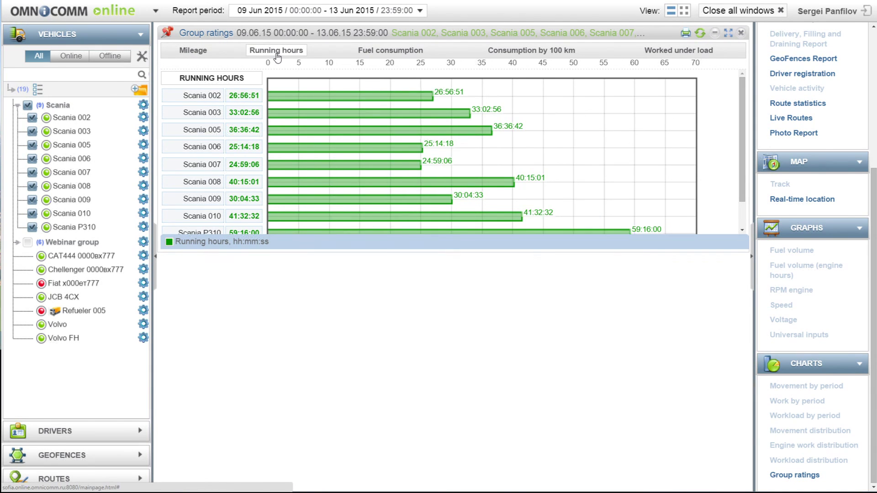
{"action": "left_click", "coordinate": [387, 54]}
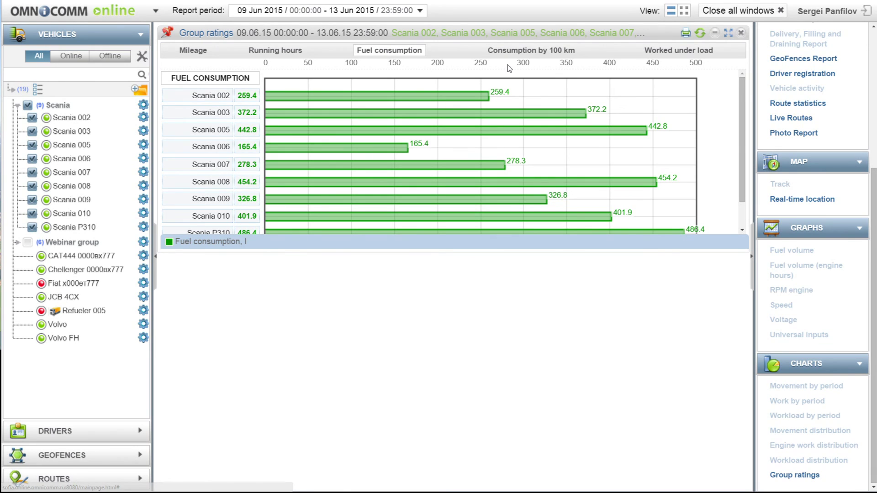
{"action": "left_click", "coordinate": [538, 59]}
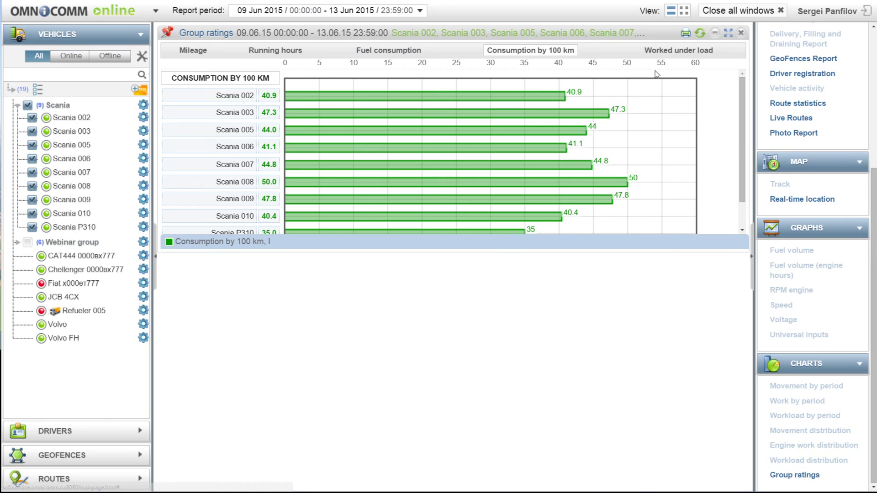
{"action": "left_click", "coordinate": [676, 53]}
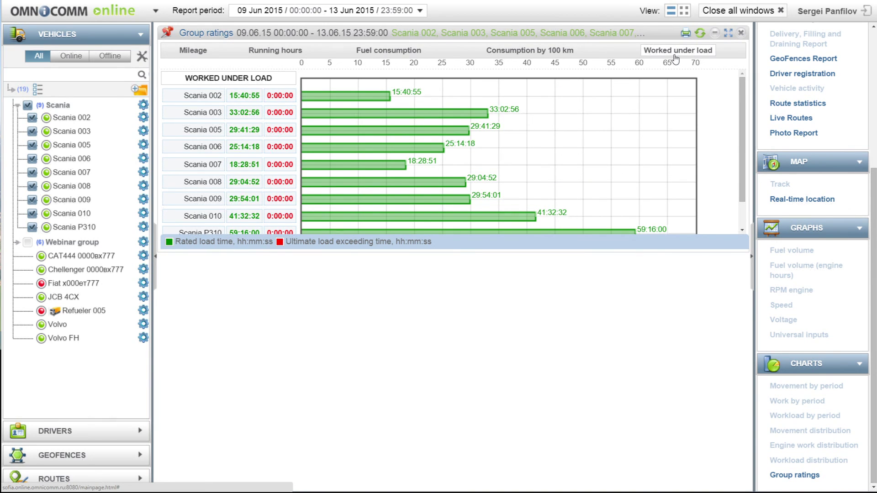